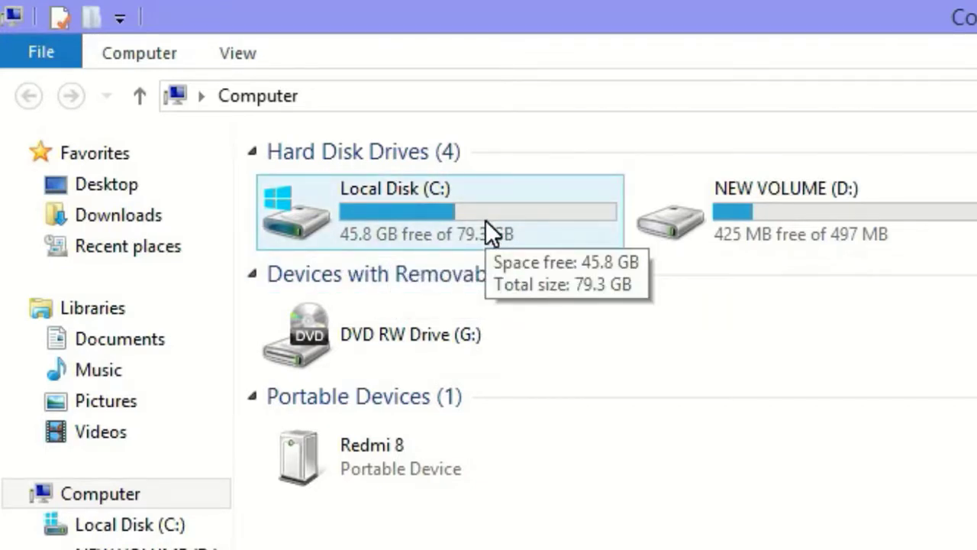
Try to delete the Windows.old folder on Local Disk (C:) with administrator permission, retrying once before skipping the folder
double_click(490, 228)
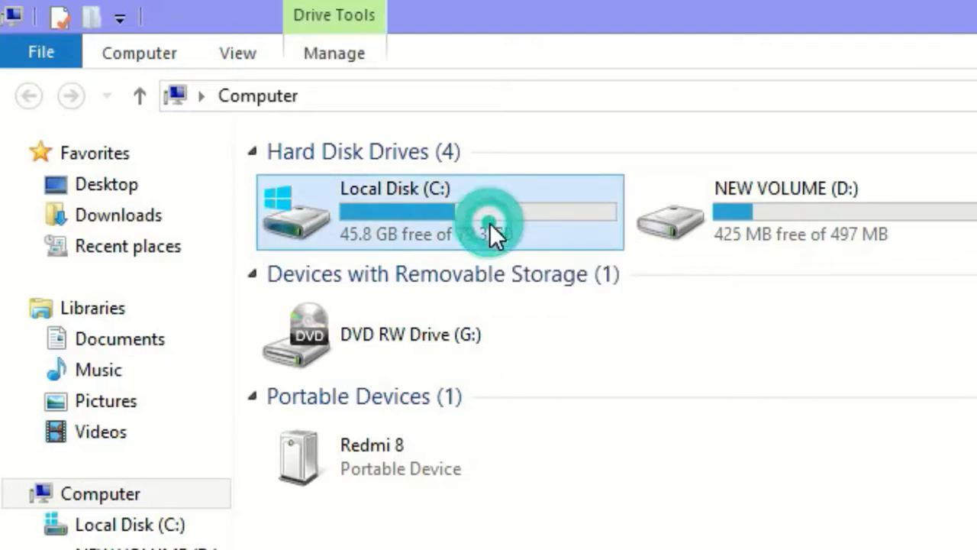
right_click(380, 313)
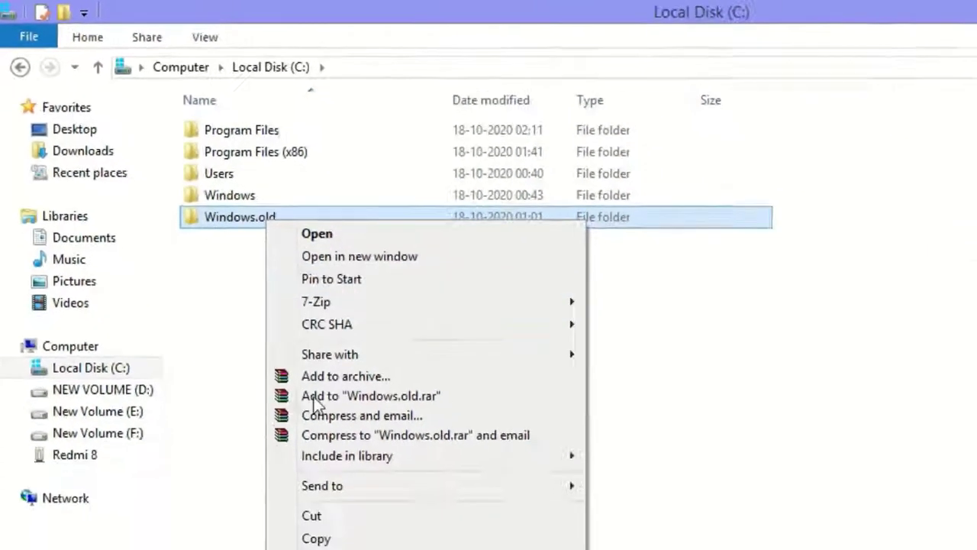
click(269, 473)
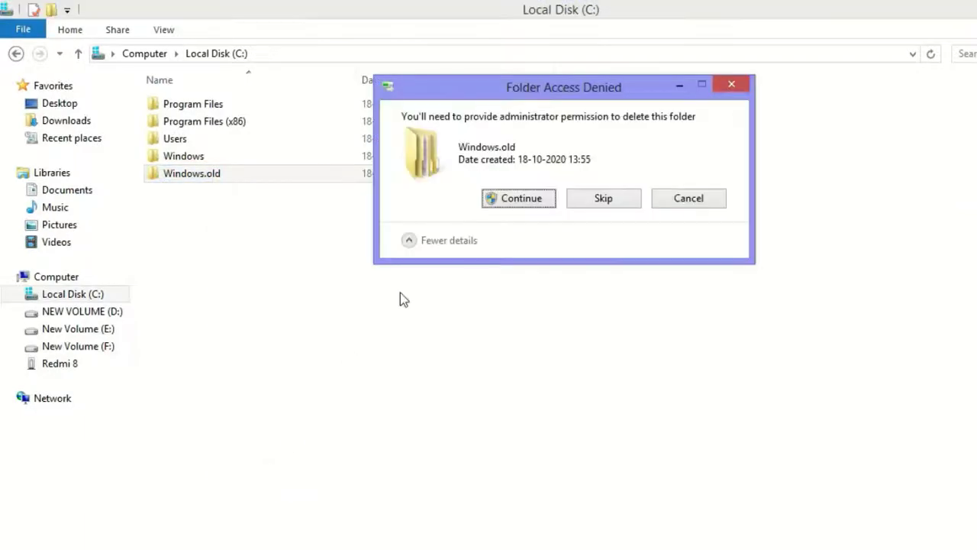
click(507, 205)
click(518, 205)
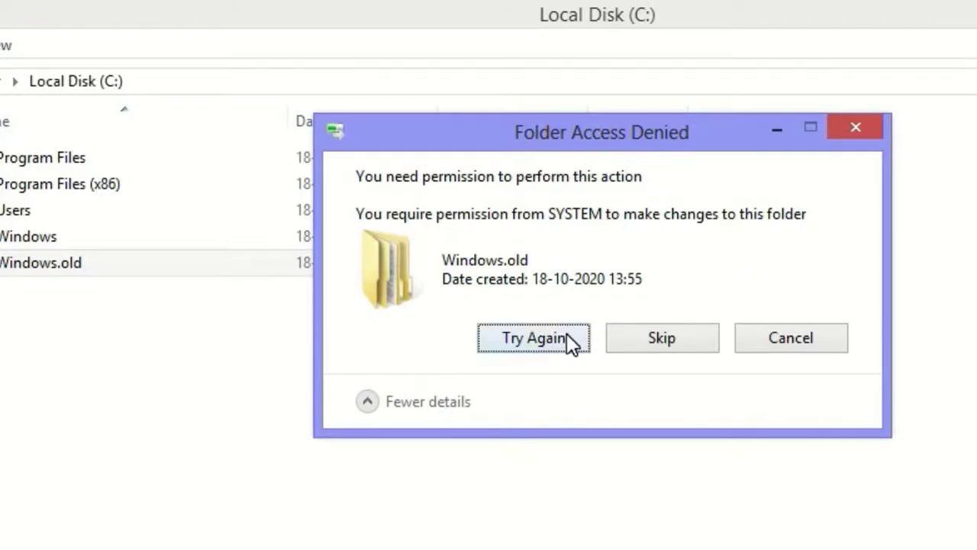
click(566, 334)
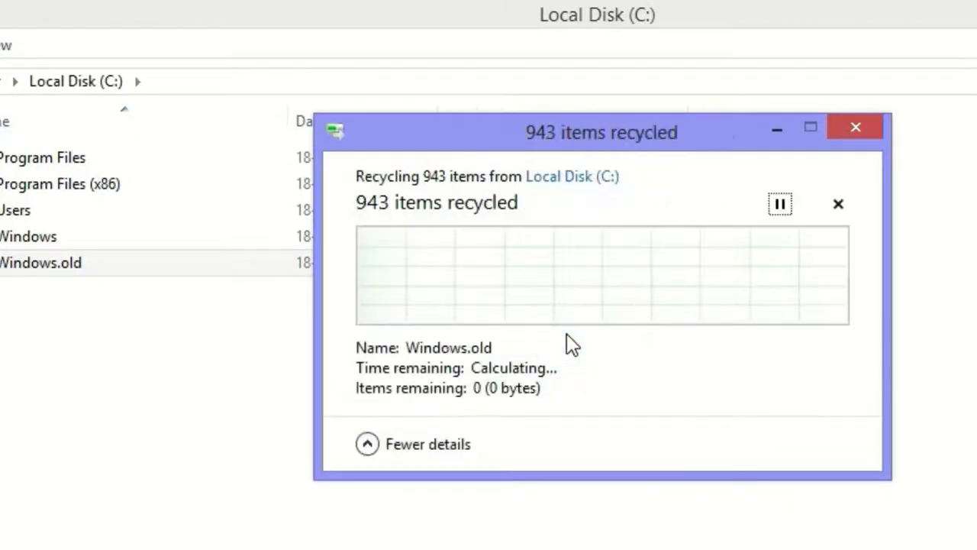
click(367, 446)
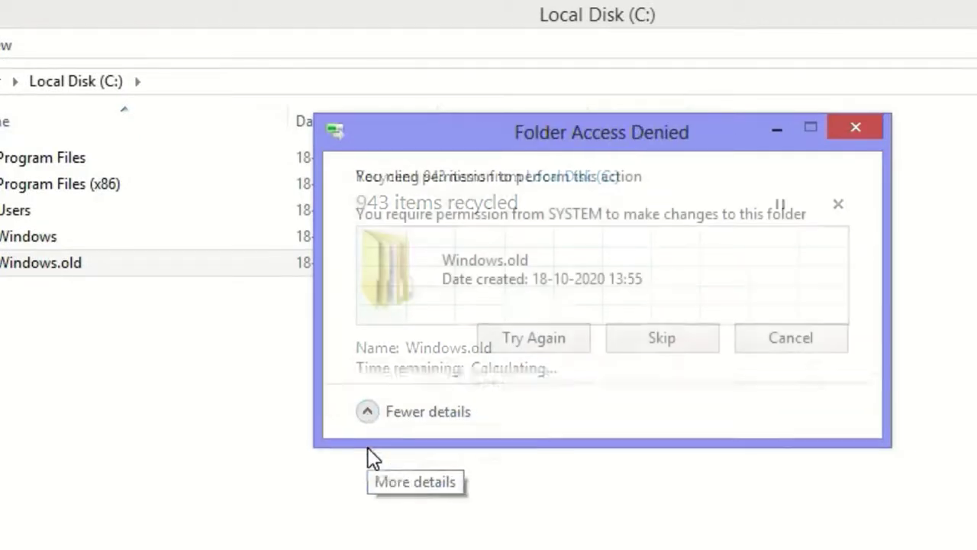
click(665, 345)
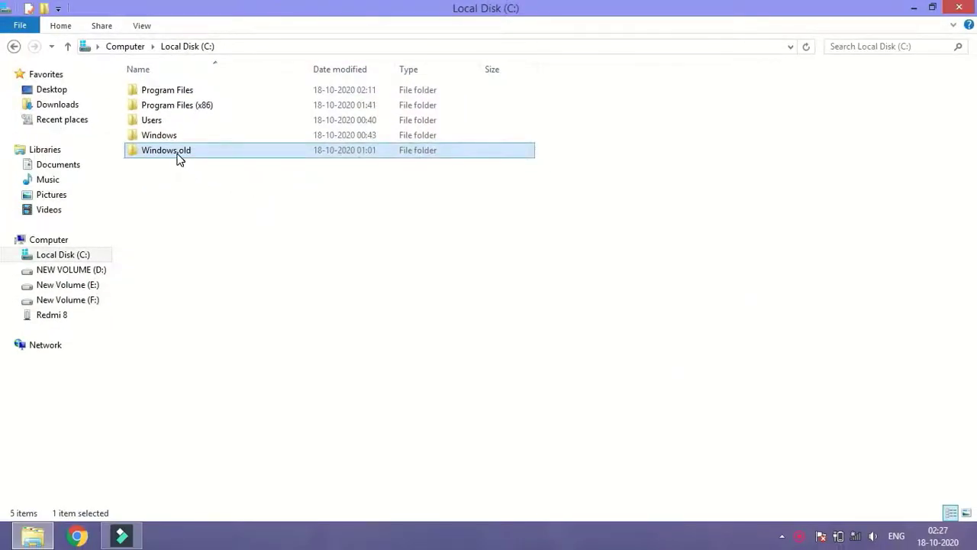
Check the size of the Windows.old folder in its properties, view the computer's drives, and close the file window
right_click(178, 156)
click(221, 448)
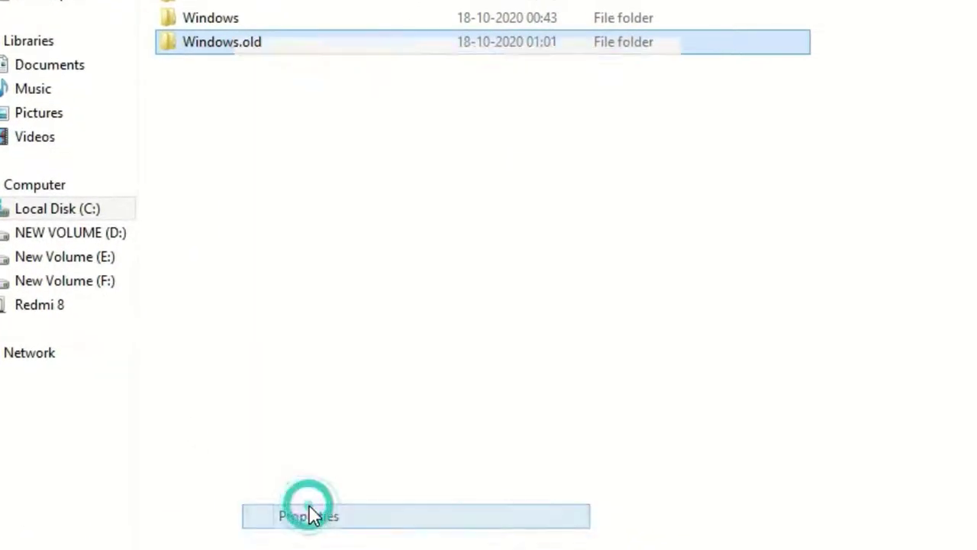
click(345, 247)
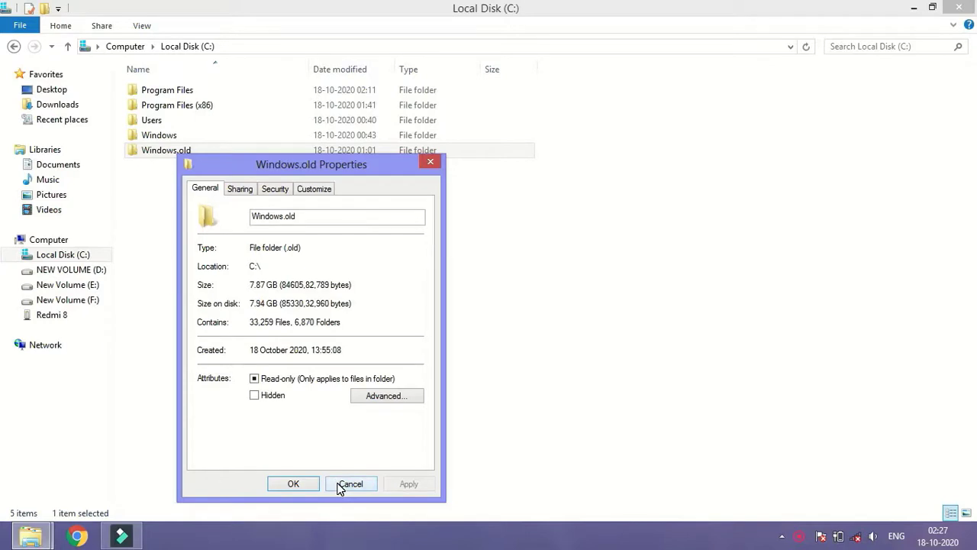
click(349, 484)
click(66, 242)
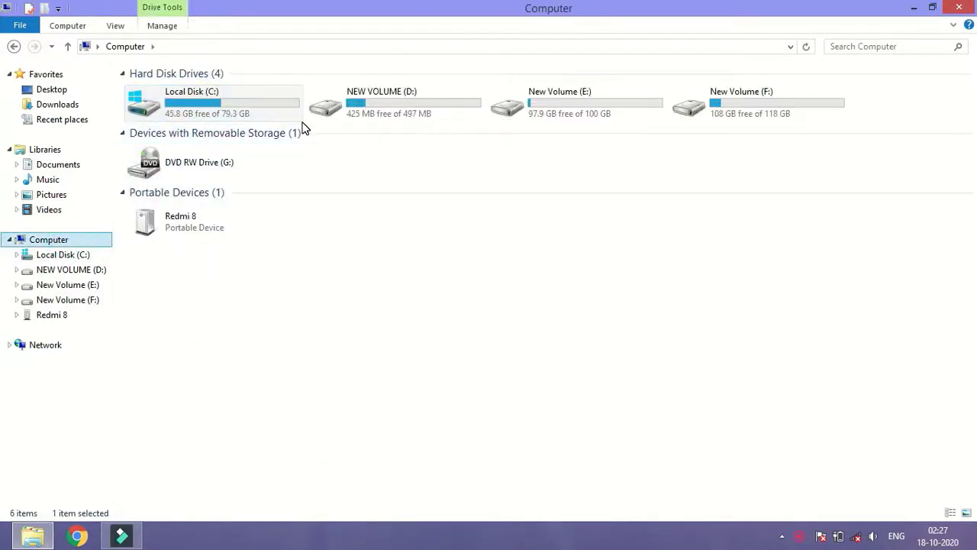
click(959, 9)
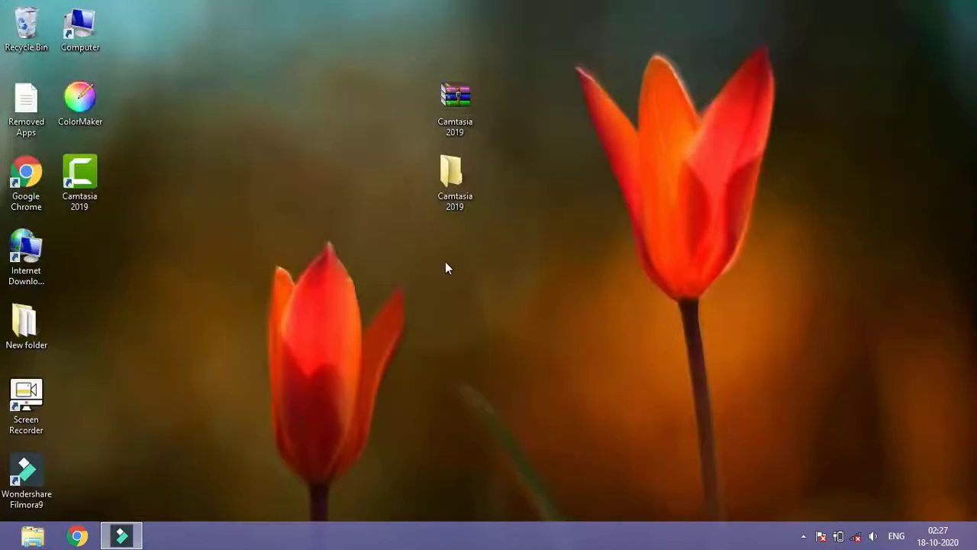
Search the system settings for "disk cleanup", open the tool for freeing up disk space, and scan drive (C:)
key(super)
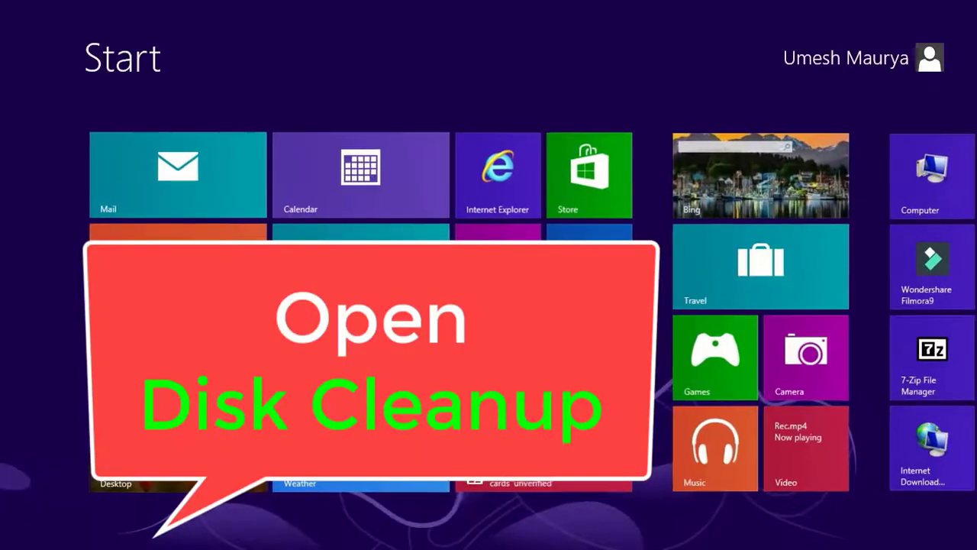
text(di)
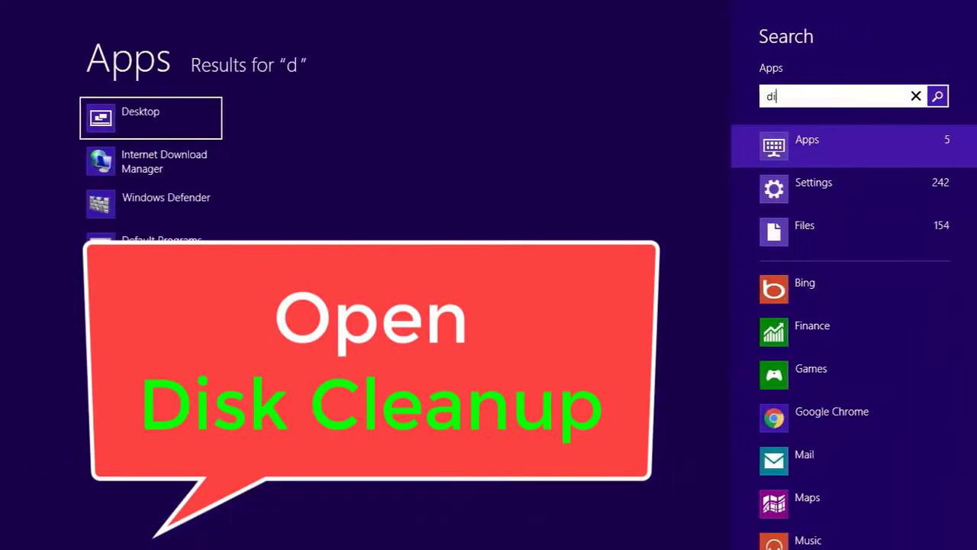
text(sk cleanup)
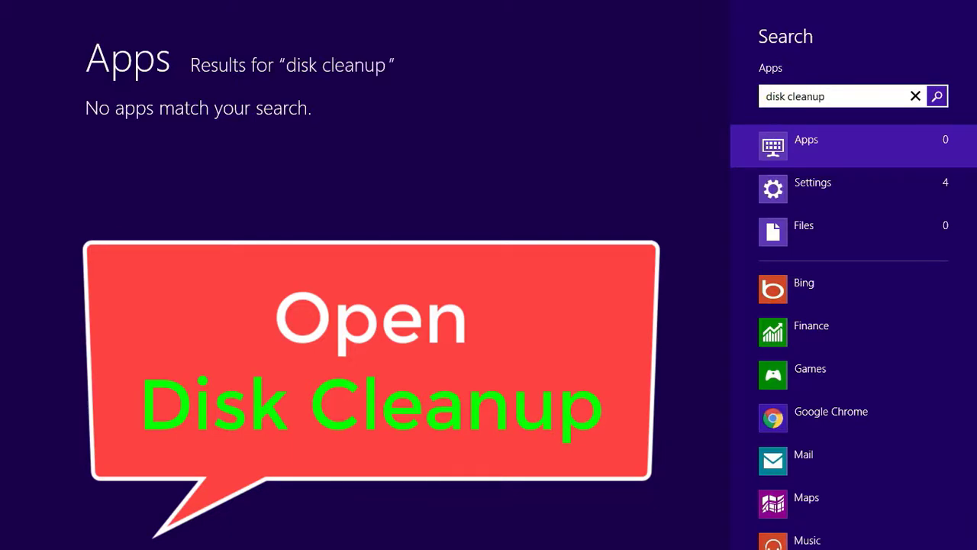
click(838, 188)
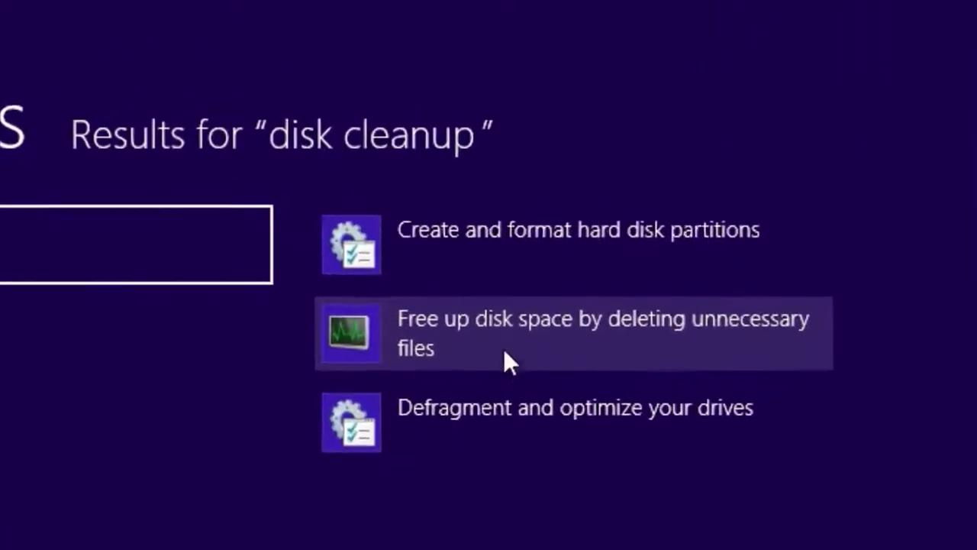
click(520, 324)
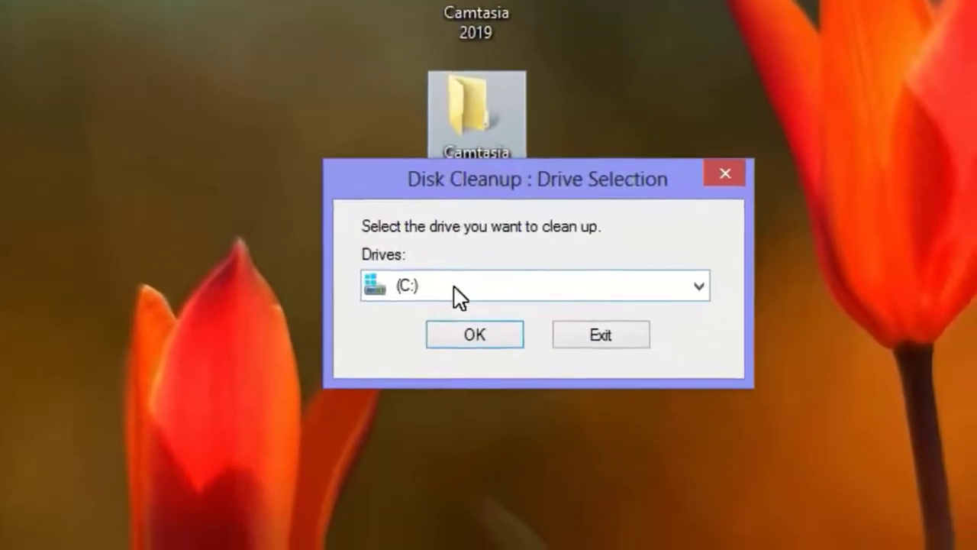
click(446, 322)
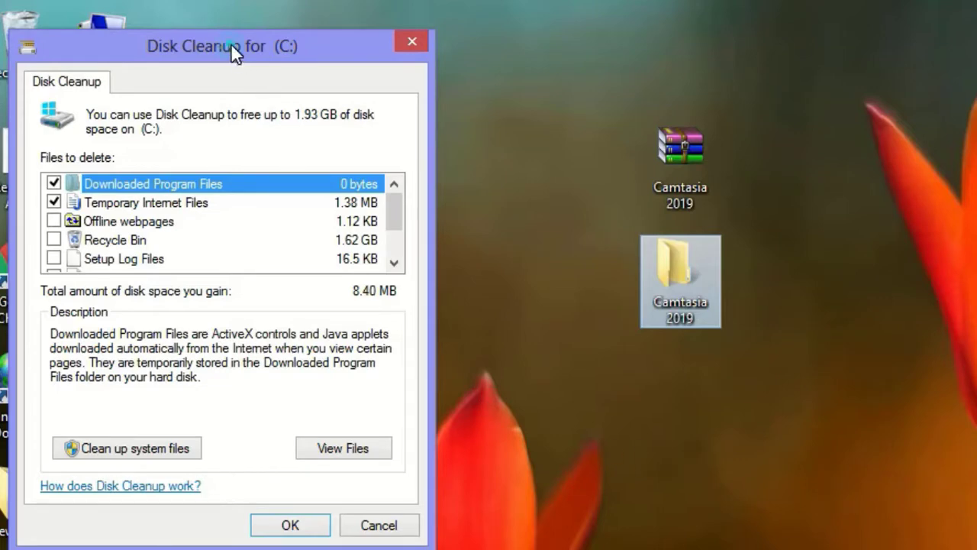
Switch Disk Cleanup to cleaning up system files and scan drive (C:) again
drag(230, 43, 556, 56)
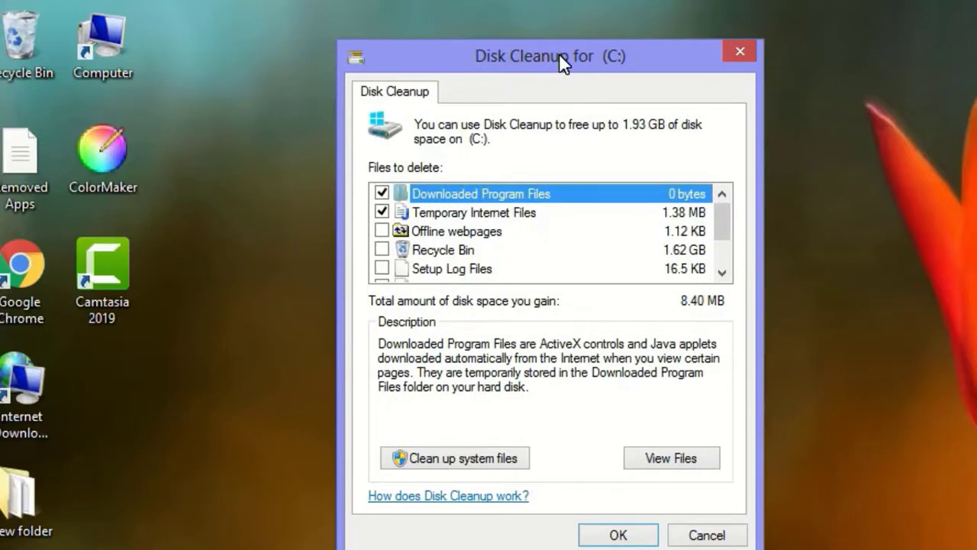
click(454, 460)
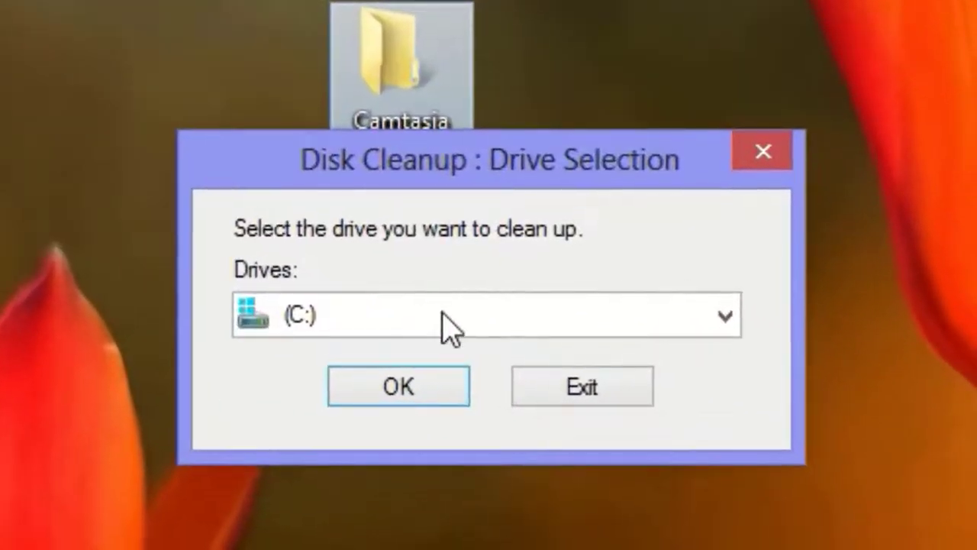
click(445, 315)
click(445, 348)
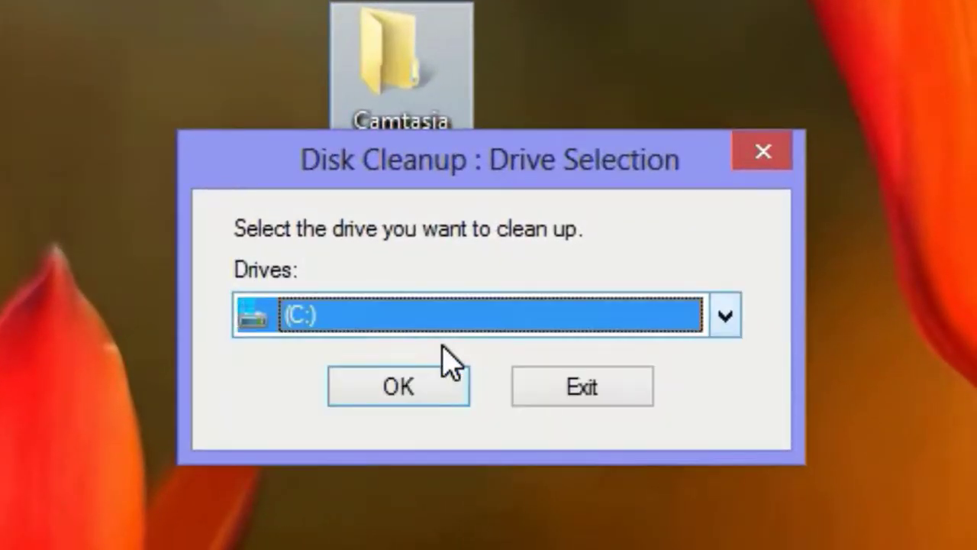
click(415, 393)
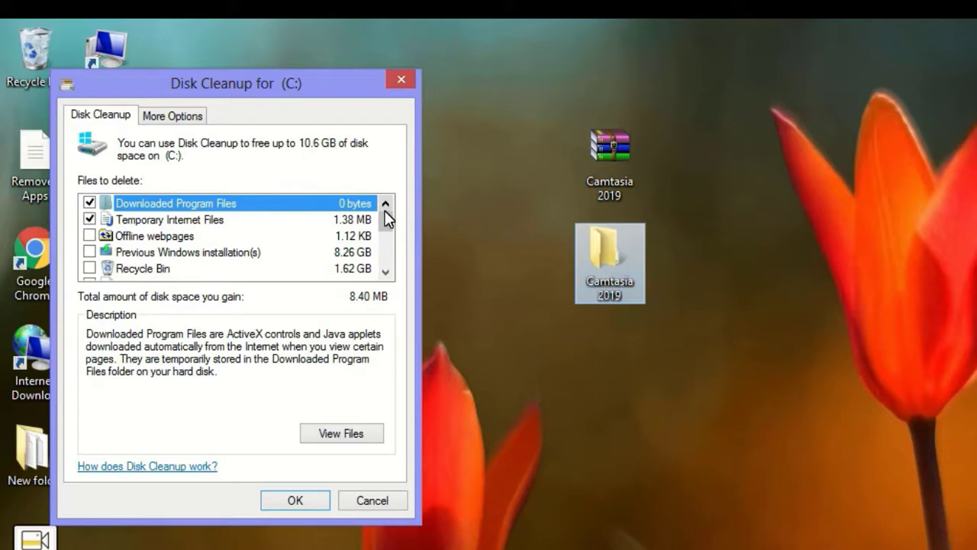
Exclude Downloaded Program Files, Temporary Internet Files and Thumbnails from the files to delete
click(89, 202)
click(89, 218)
drag(385, 235, 386, 256)
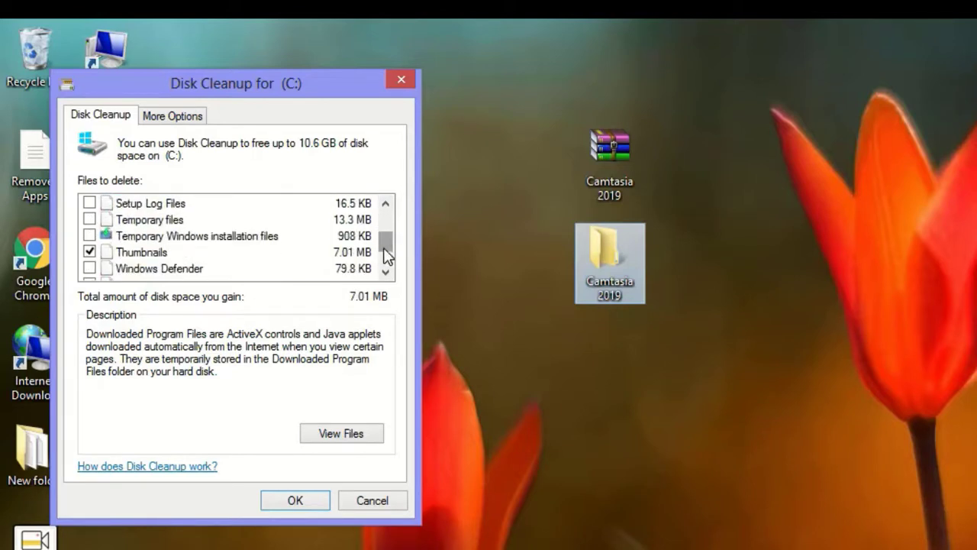
click(89, 252)
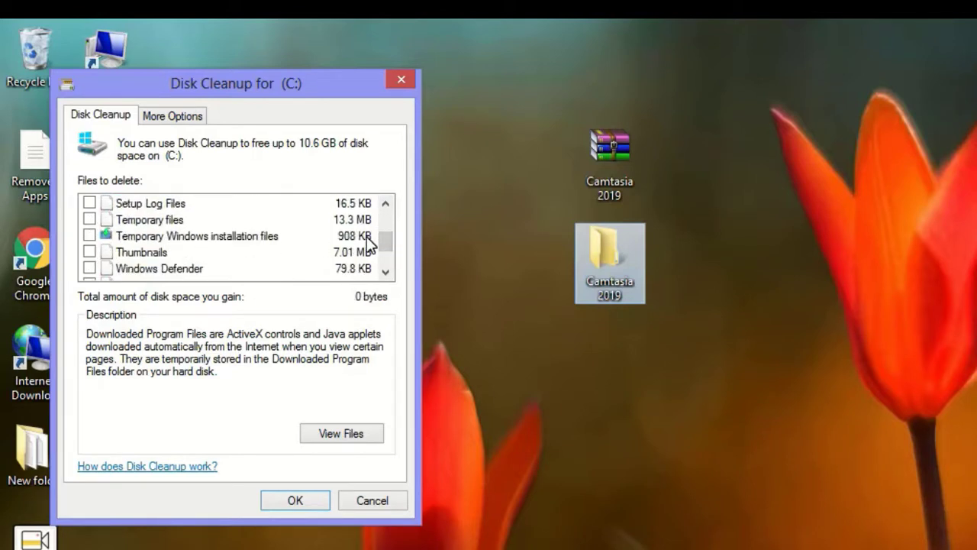
drag(381, 243, 384, 258)
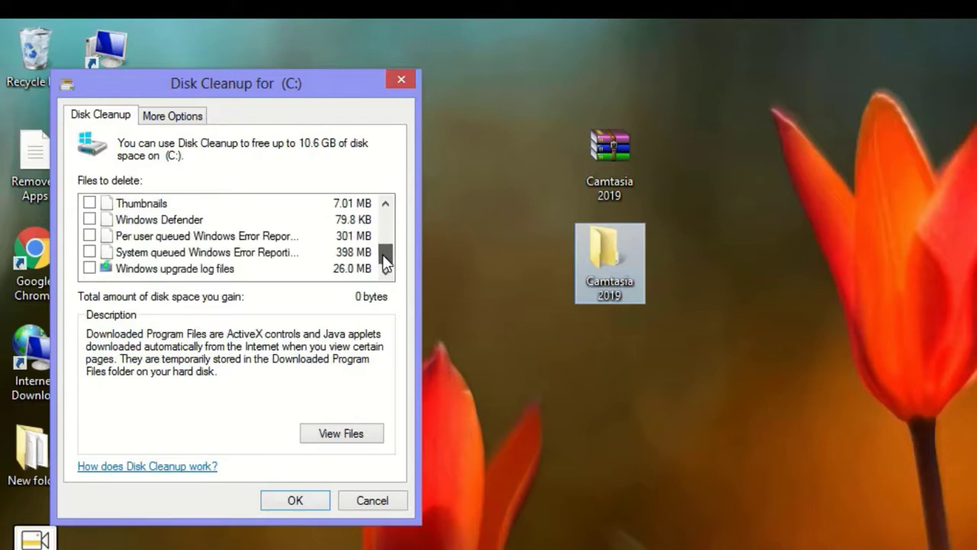
Mark Previous Windows installation(s) for cleanup and permanently delete those files from drive (C:)
click(389, 212)
click(388, 212)
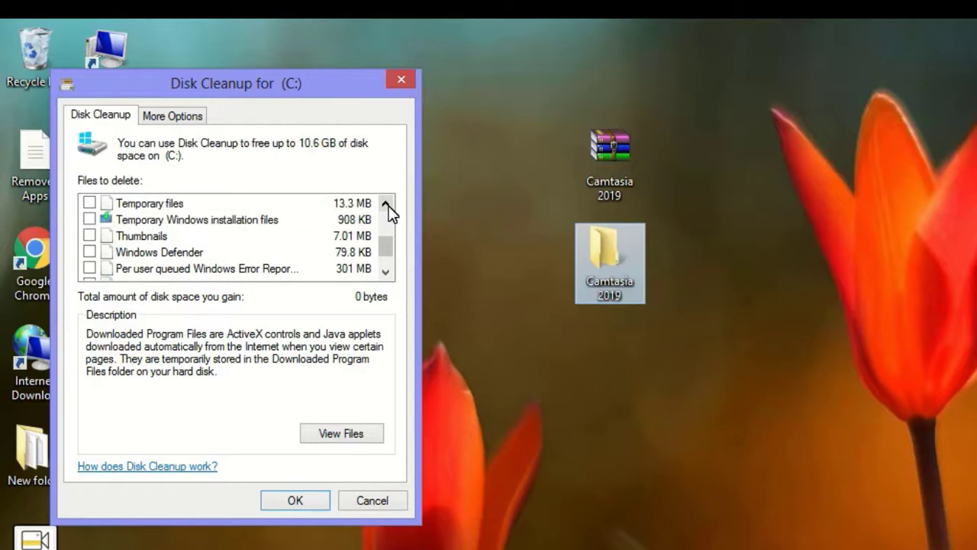
click(389, 212)
click(389, 211)
click(389, 212)
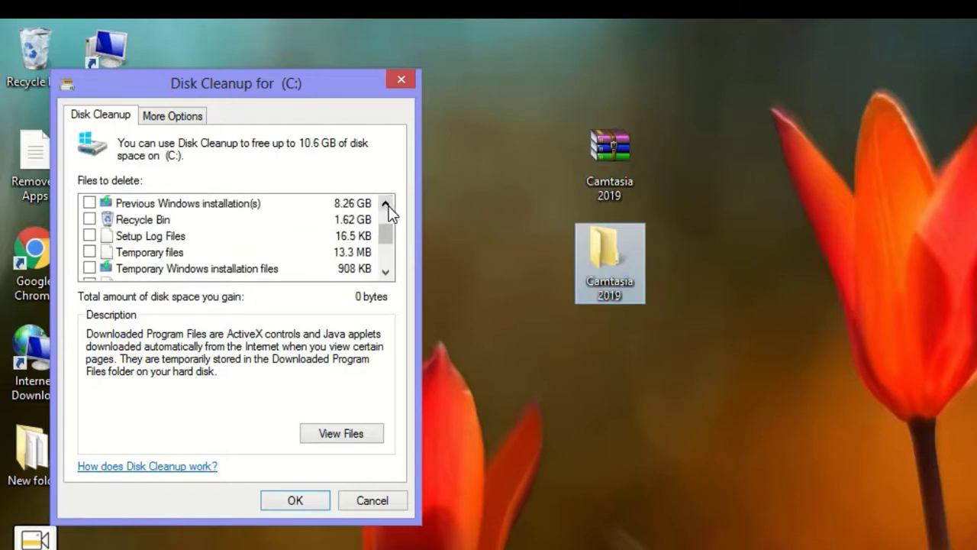
click(246, 206)
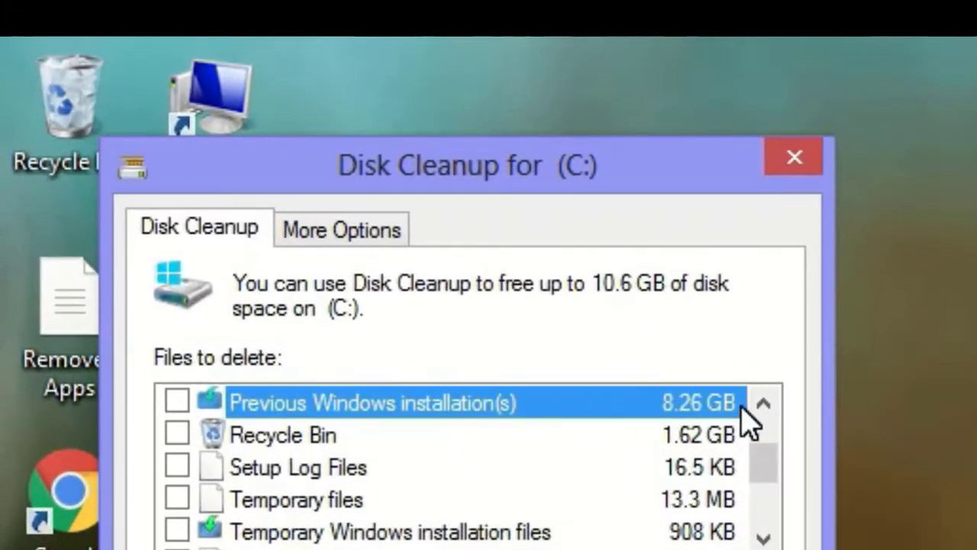
triple_click(766, 404)
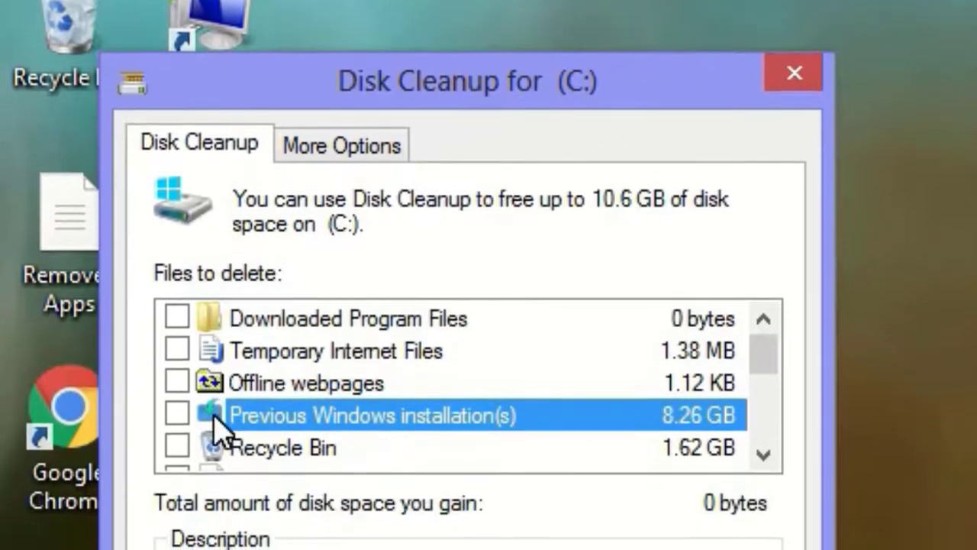
click(177, 415)
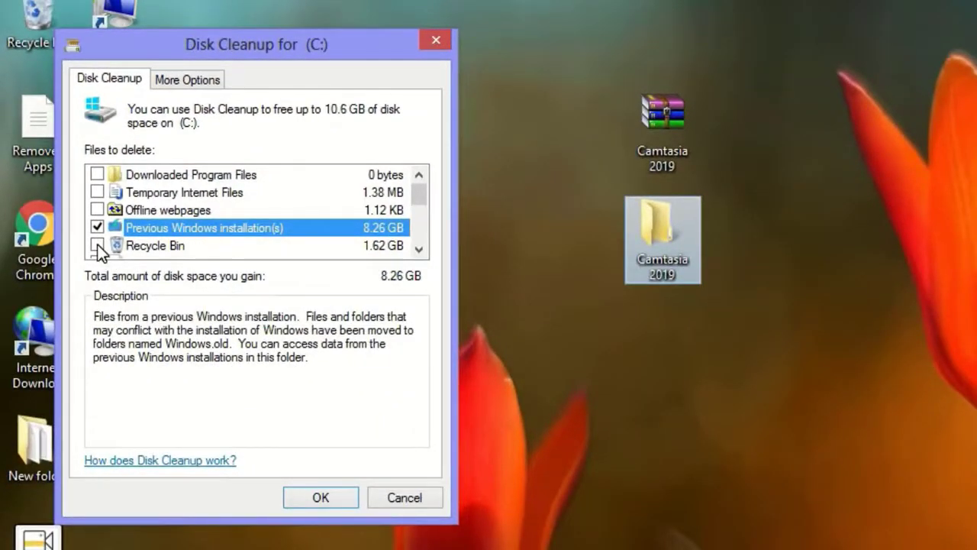
click(317, 498)
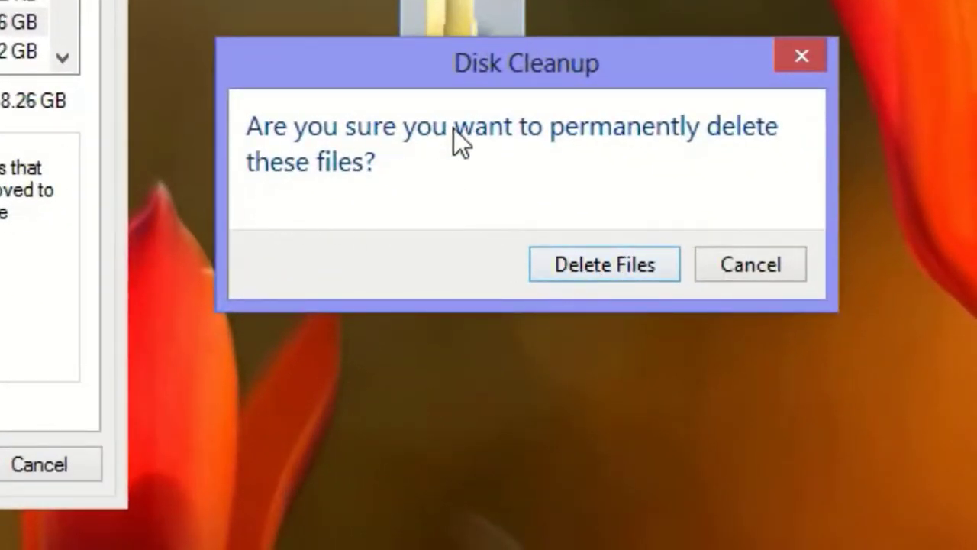
click(603, 264)
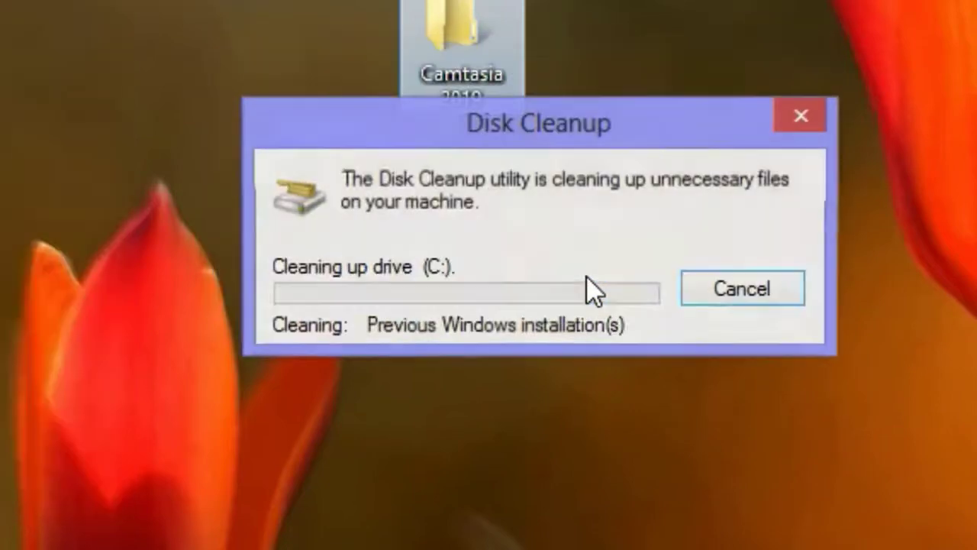